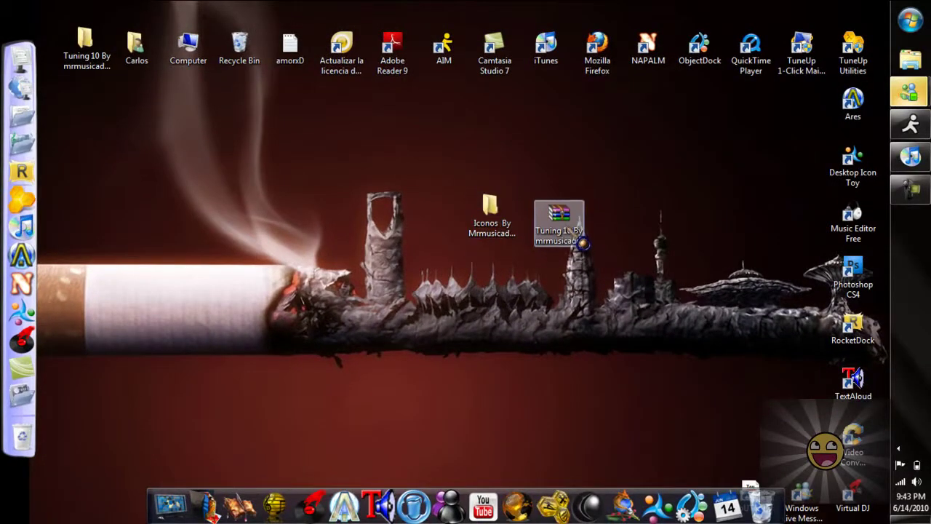
- Reposition the Tuning 10 archive beside the Iconos folder on the desktop
click(582, 244)
drag(575, 218, 576, 218)
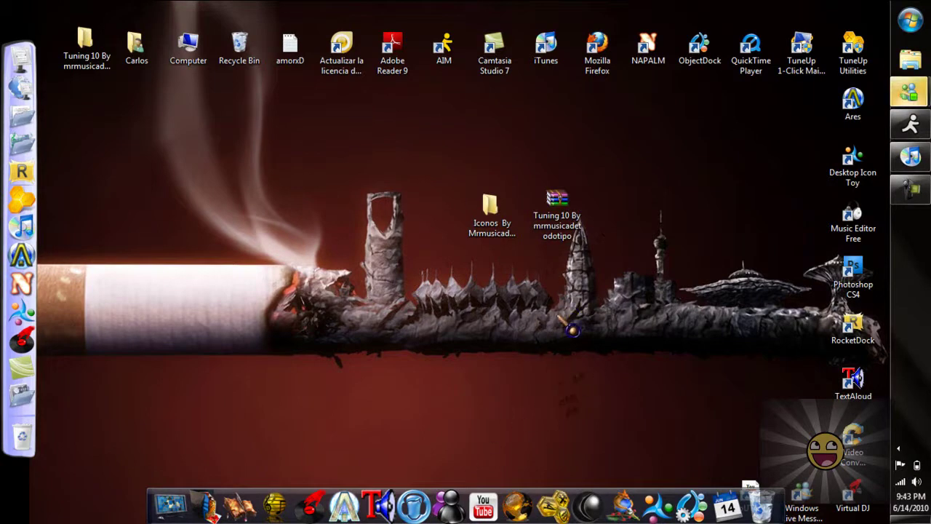
- Switch to the open Windows Live Messenger conversation, send the short replies "OOO", "ps si" and "verdad", and close the chat
mouse_move(925, 108)
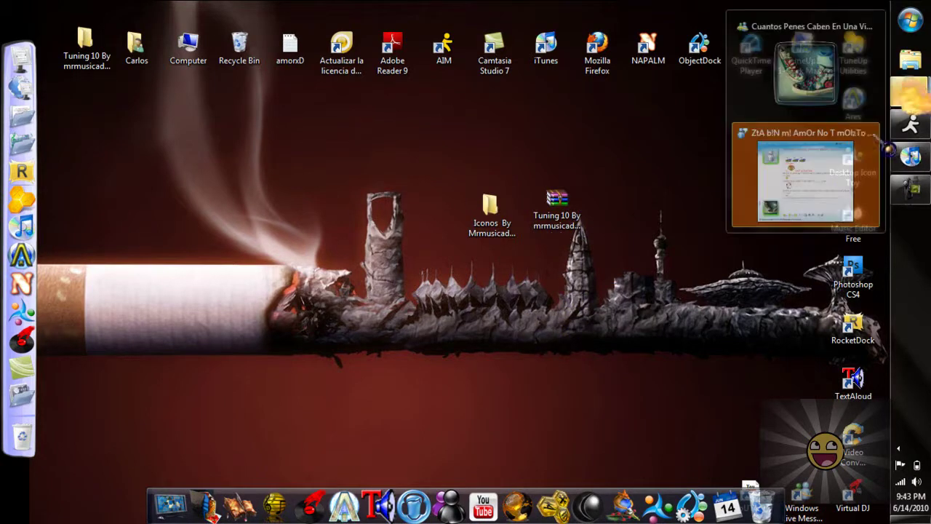
click(807, 189)
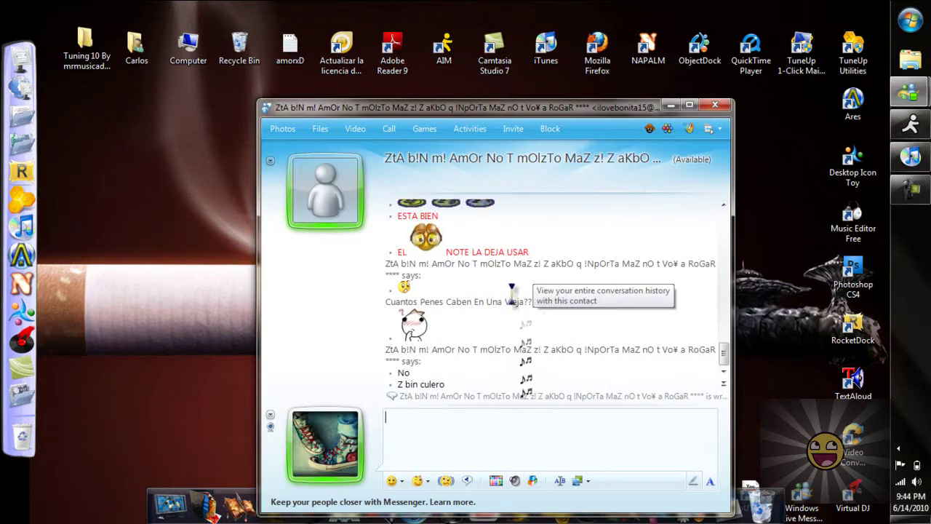
key(Return)
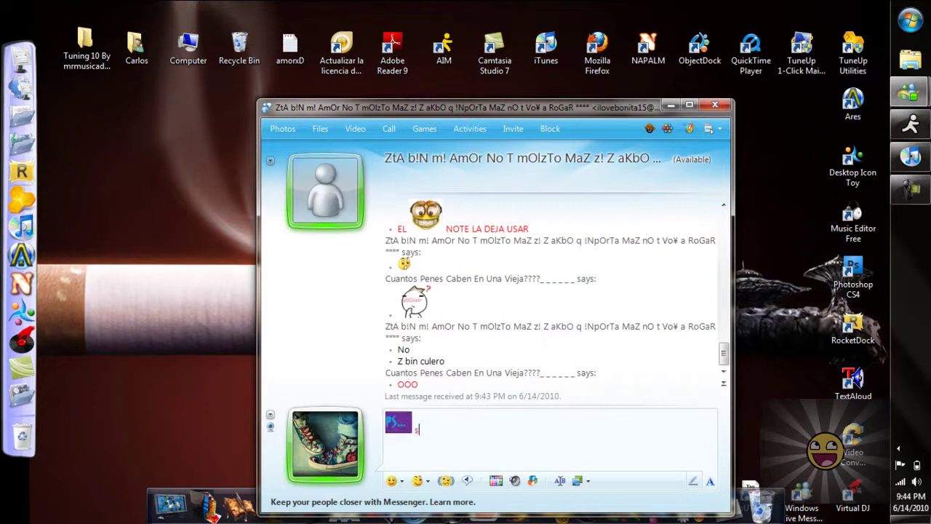
key(Return)
key(Return)
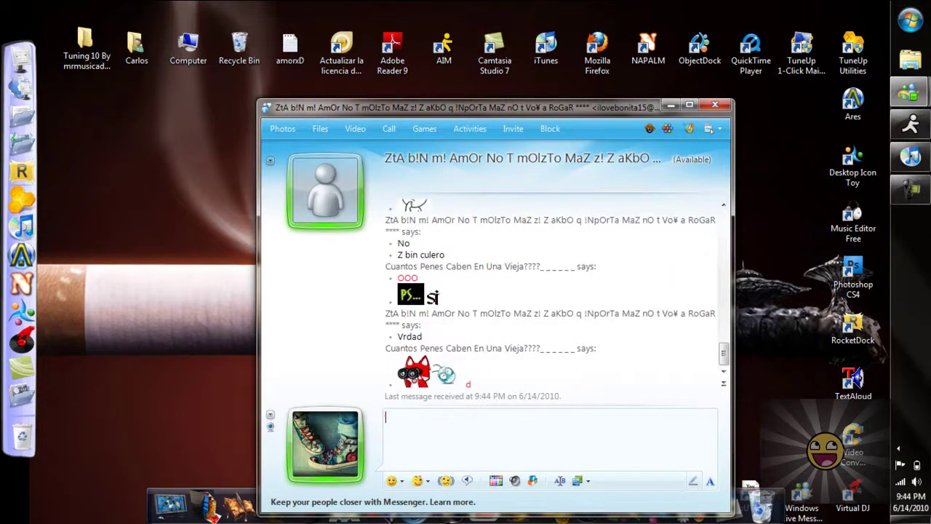
key(alt+F4)
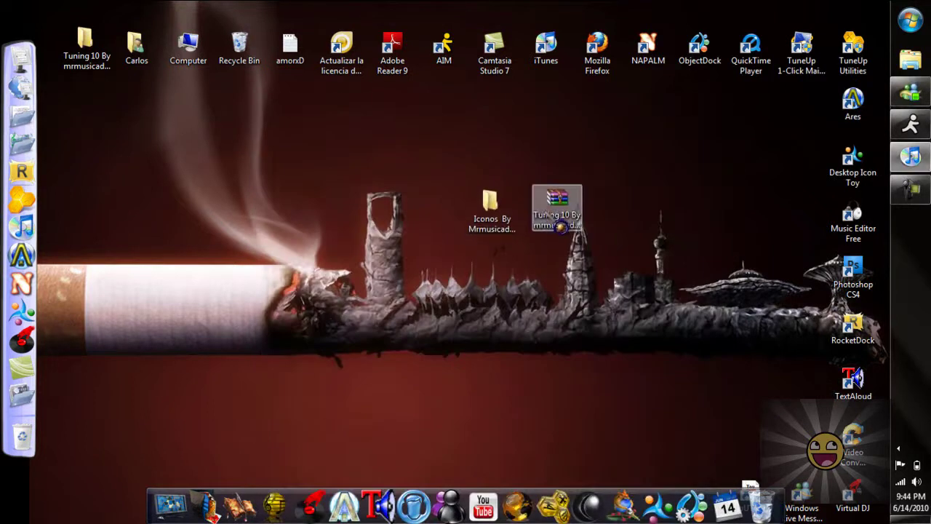
right_click(558, 208)
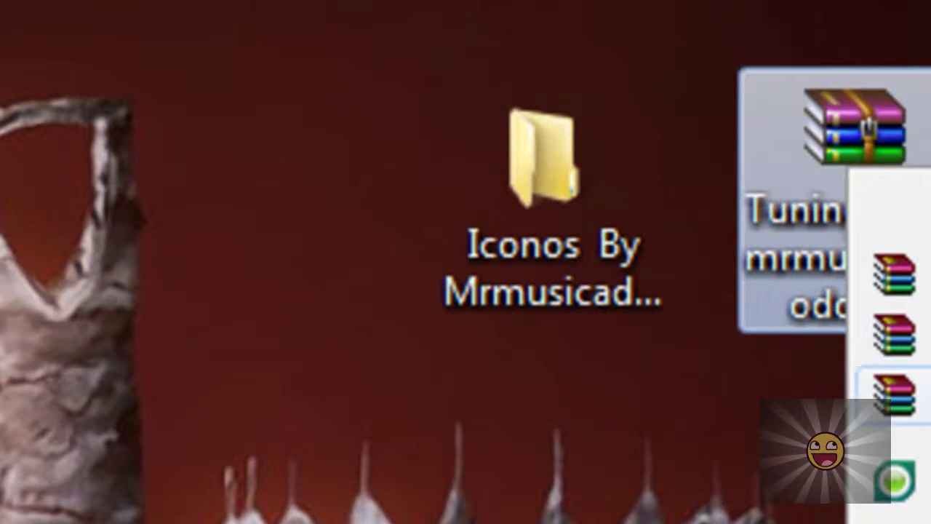
click(240, 332)
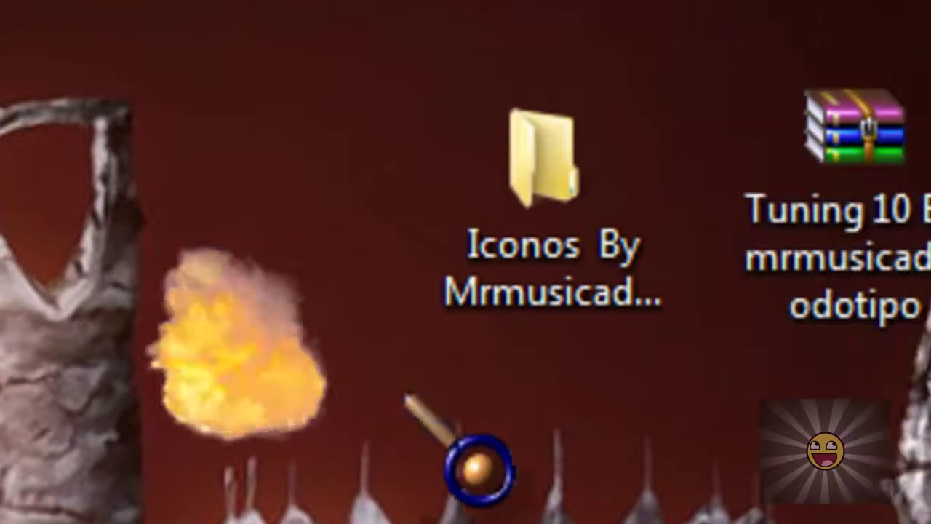
- Open the Iconos By Mrmusicadetodotipo folder, look through its PNG icons, and close the folder window
double_click(535, 243)
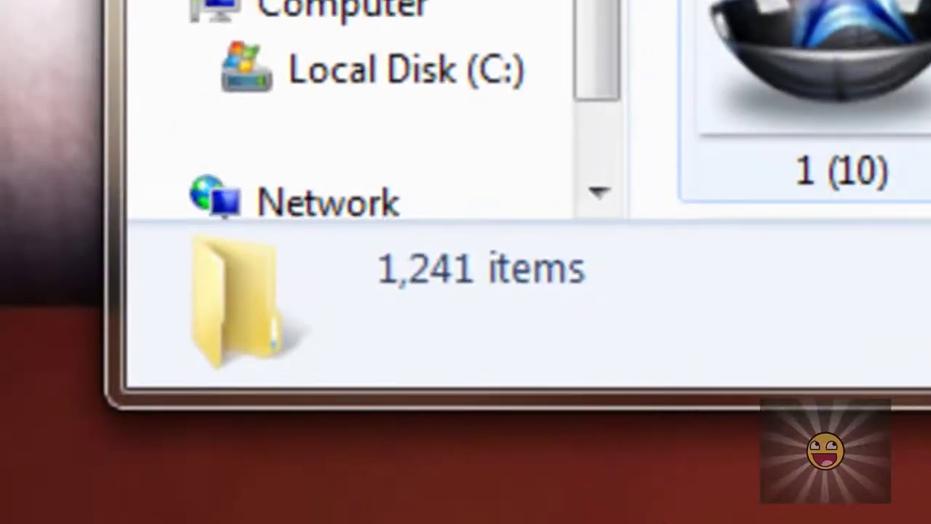
click(879, 180)
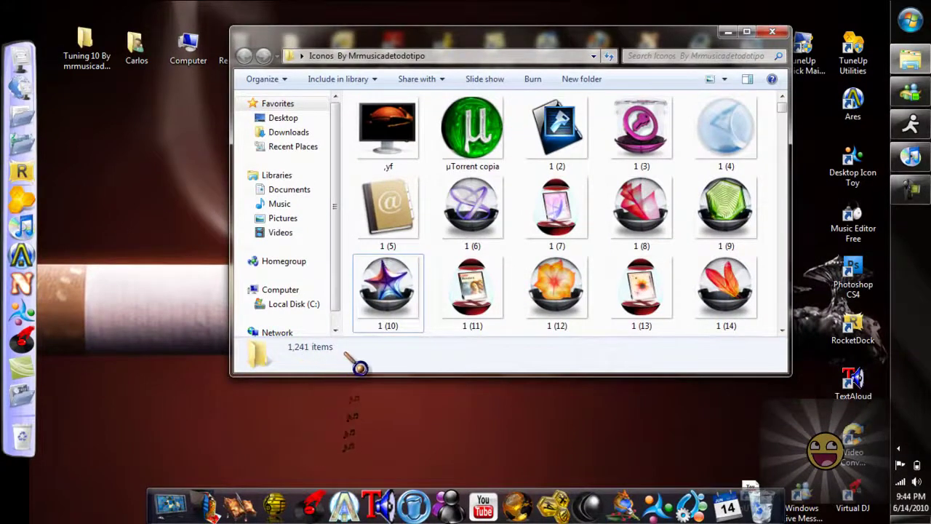
scroll(575, 246, down, 6)
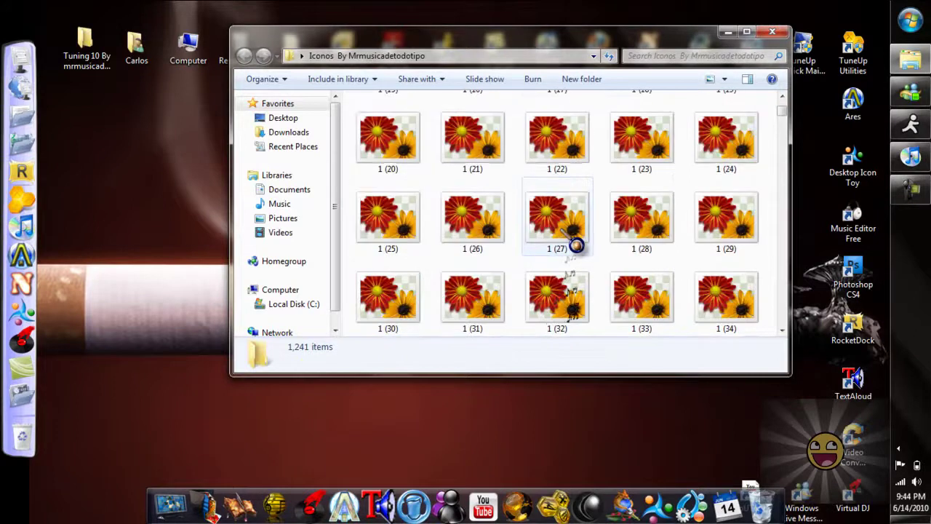
scroll(573, 245, down, 4)
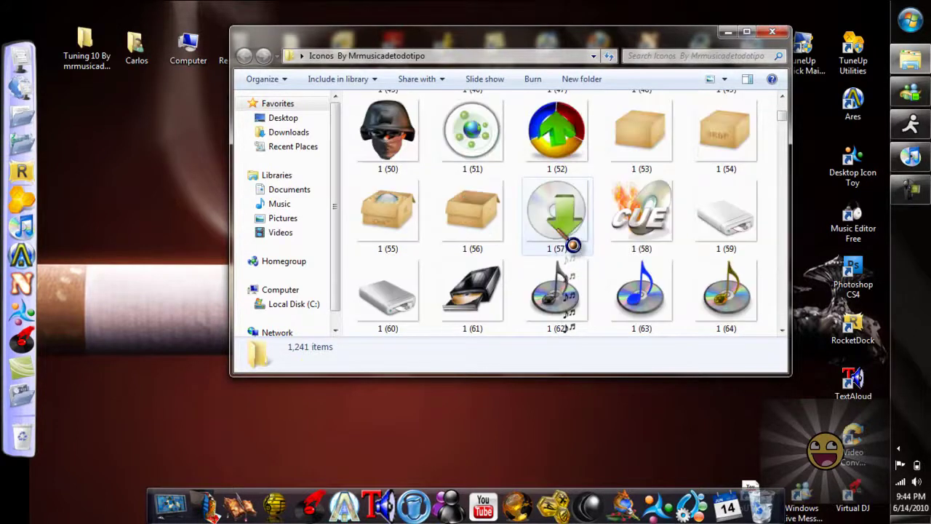
scroll(574, 245, down, 2)
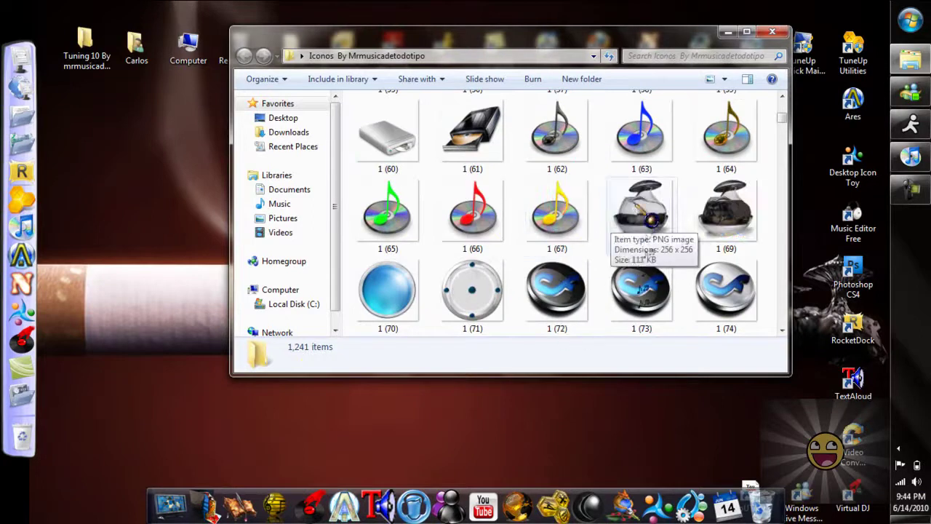
click(773, 32)
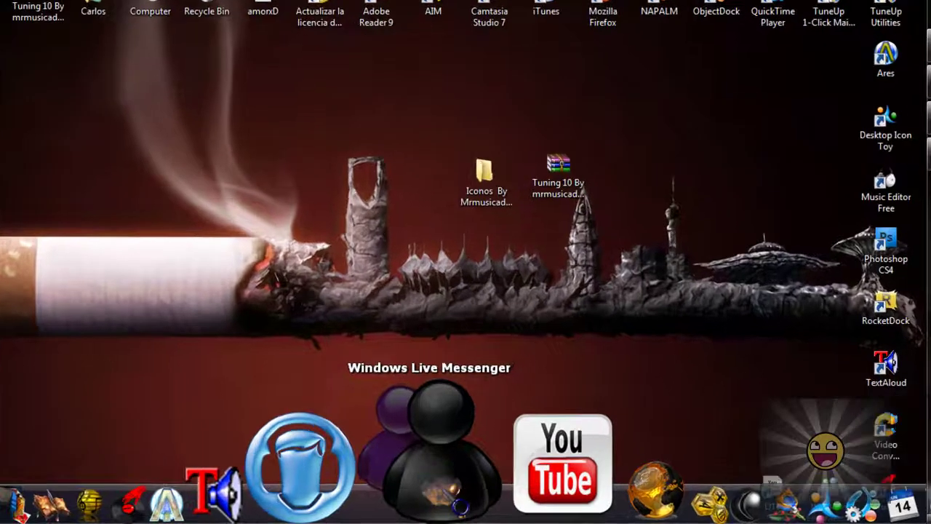
- Open the dock entry properties of the Windows Live Messenger icon in the dock
right_click(457, 497)
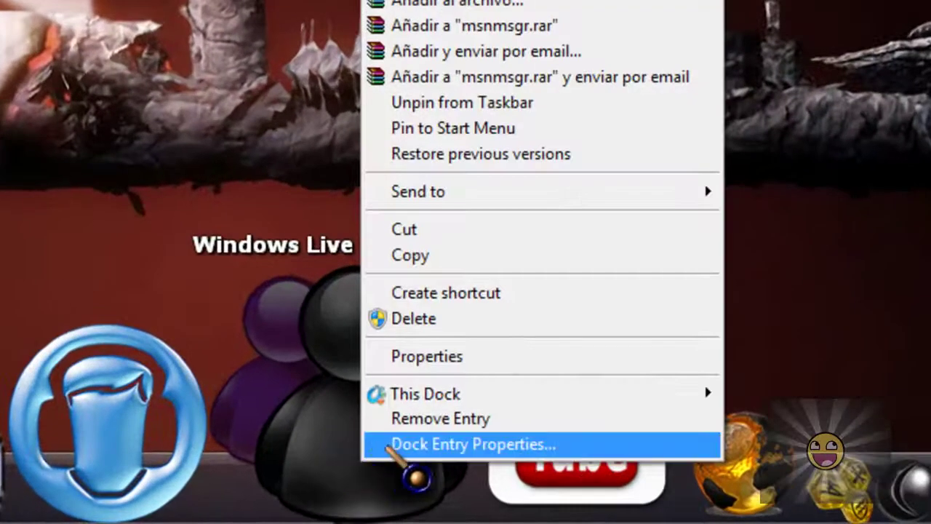
click(289, 142)
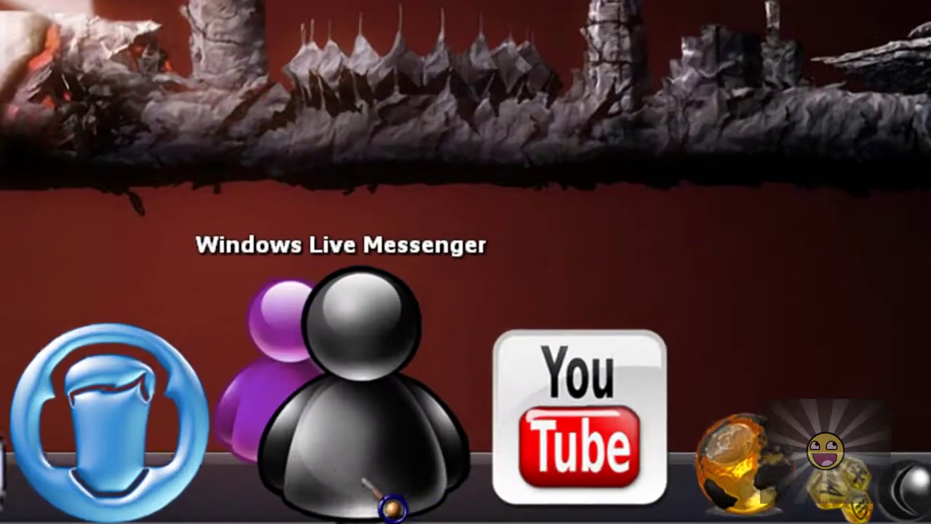
right_click(383, 488)
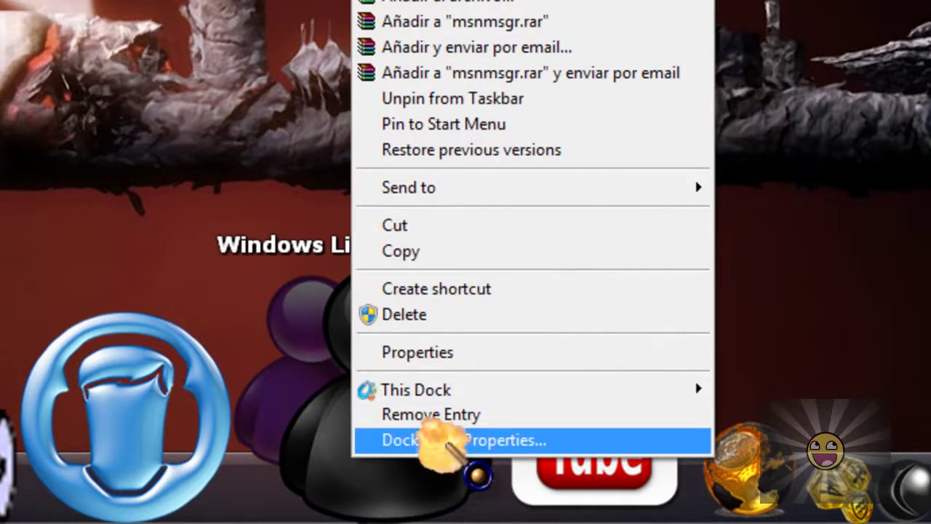
click(448, 441)
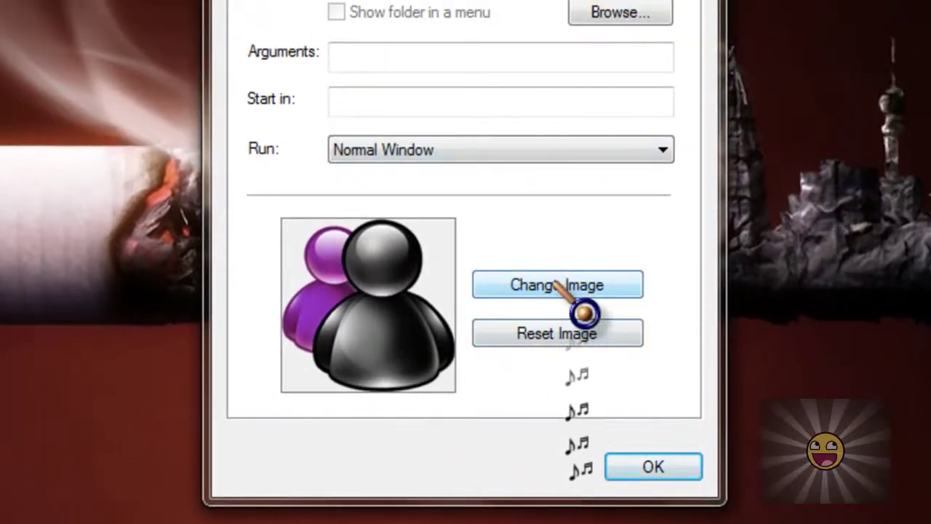
- Start changing the entry's image by browsing to the Iconos By Mrmusicadetodotipo folder on the desktop
click(556, 284)
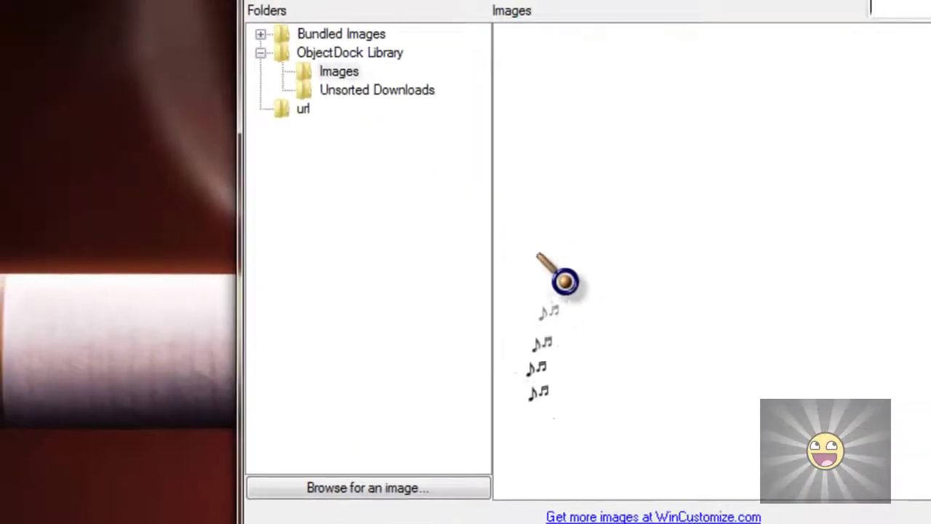
click(404, 489)
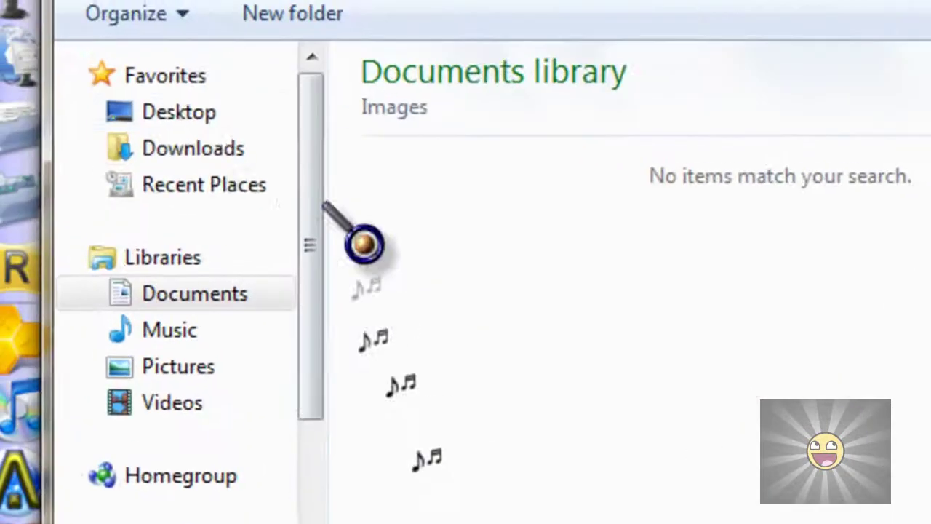
click(169, 106)
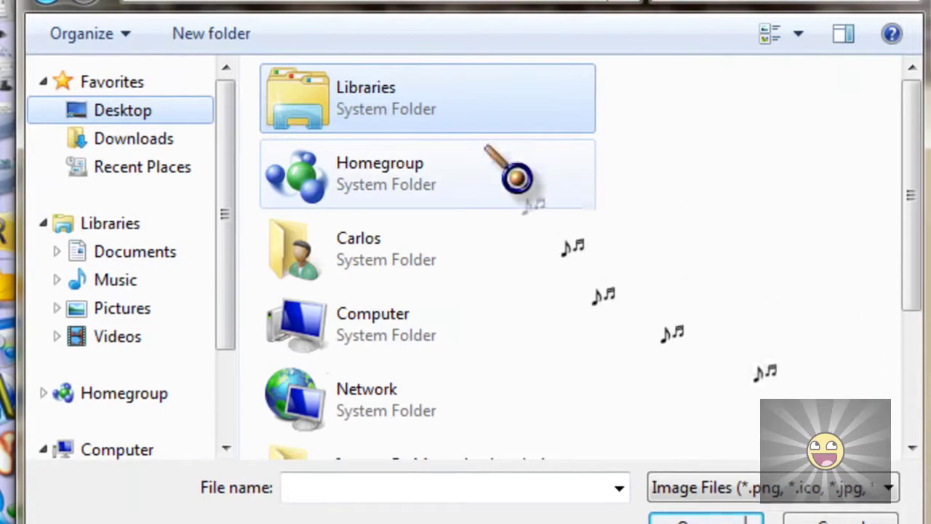
scroll(918, 255, down, 3)
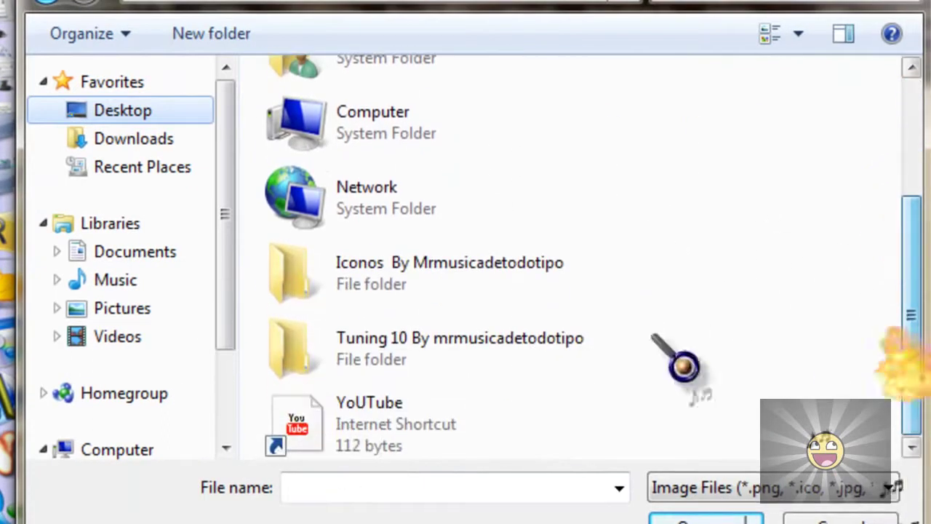
double_click(431, 278)
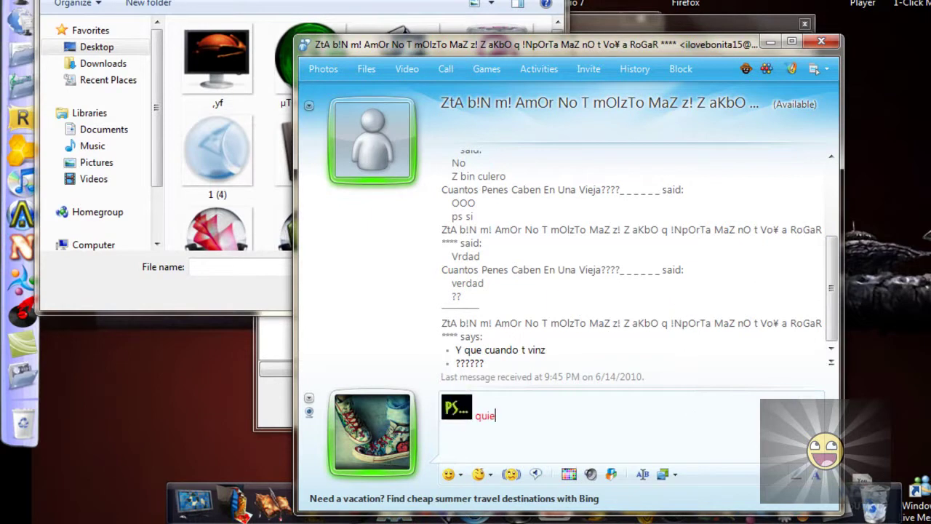
- Reply "ps quien sabe" in the Messenger conversation, send a short laughing message, and close the chat
key(Return)
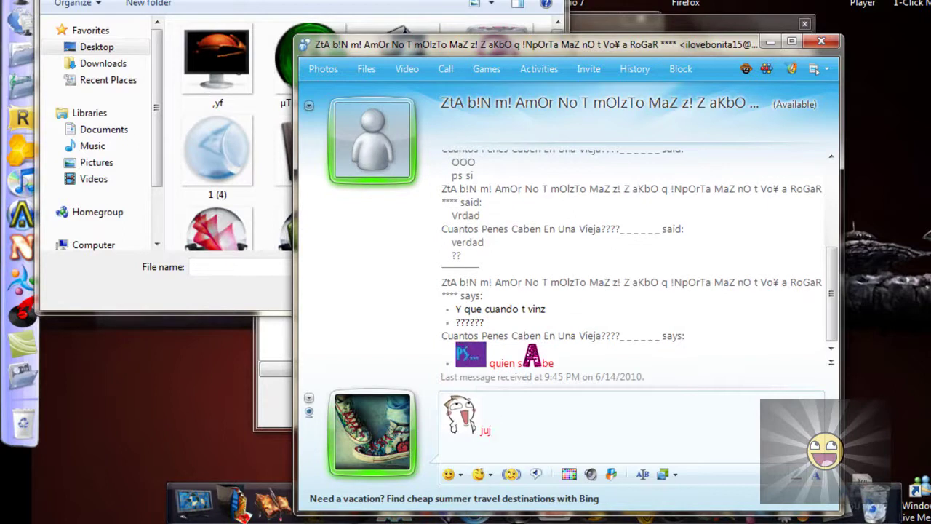
key(Return)
key(Escape)
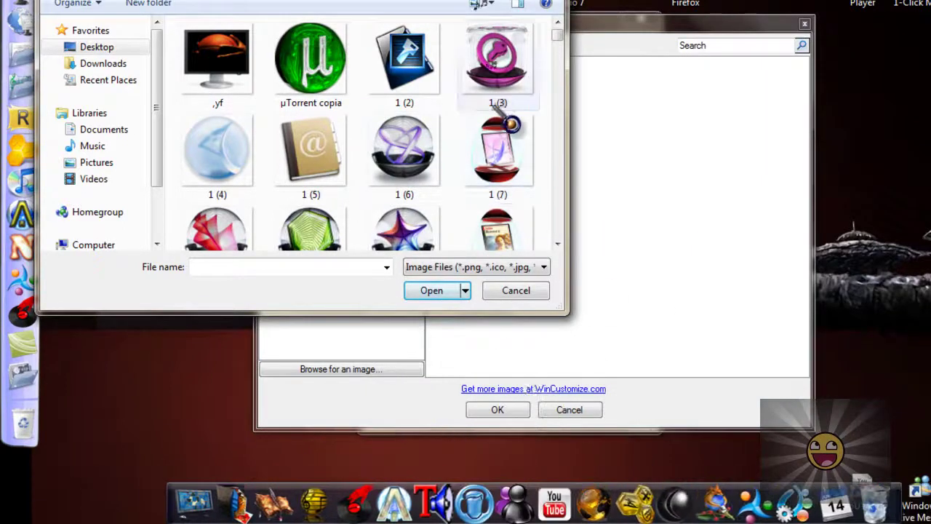
- Choose the messenger Ying Yang image as the Windows Live Messenger dock icon and confirm the entry properties
click(502, 157)
key(m)
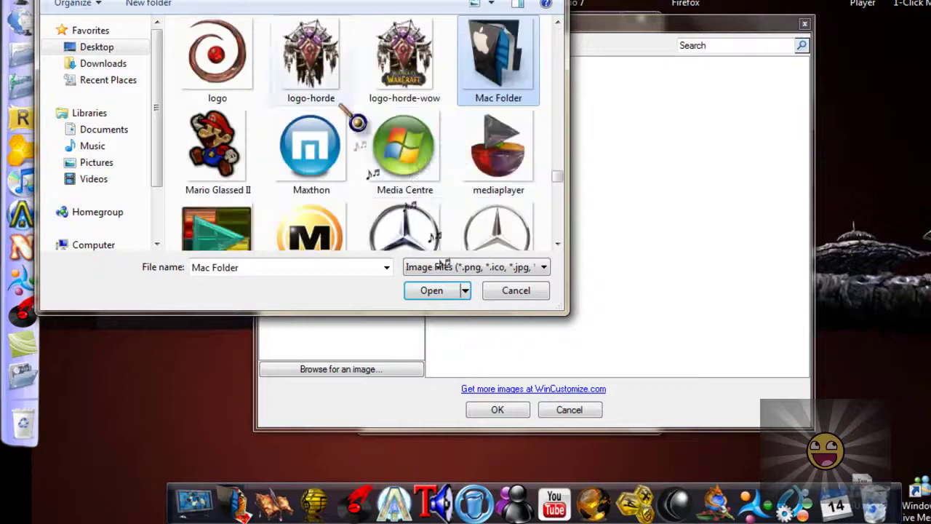
scroll(568, 264, down, 5)
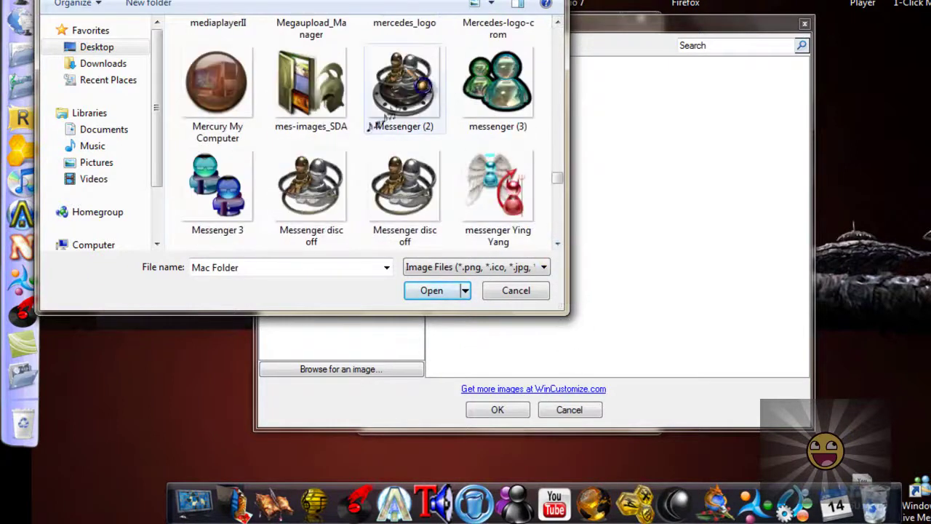
double_click(509, 198)
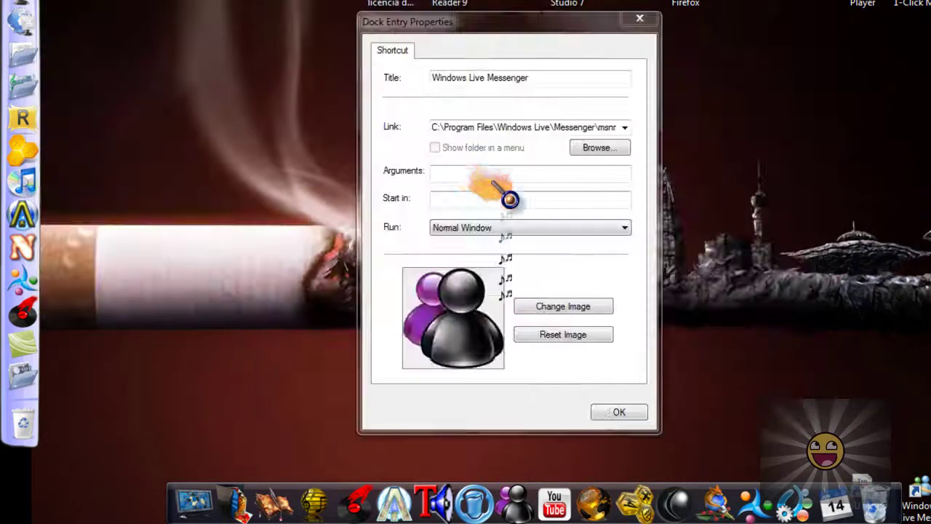
click(620, 412)
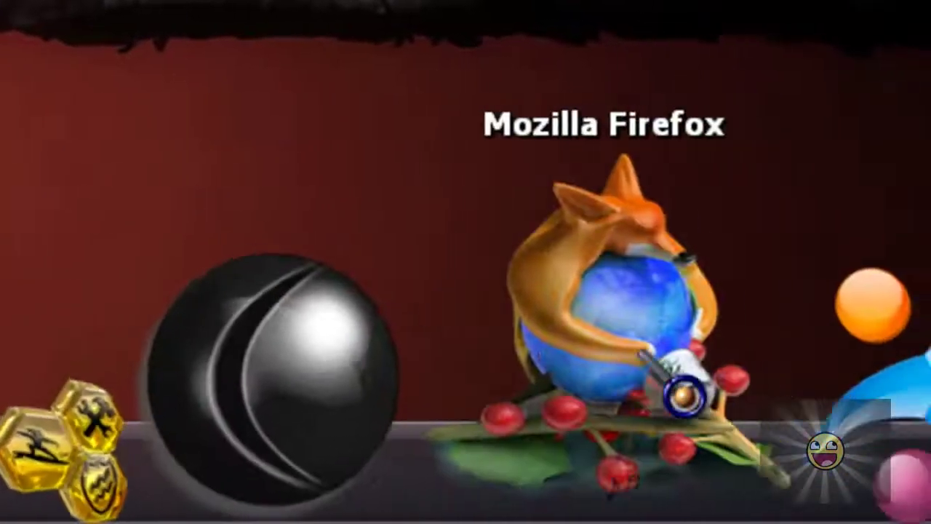
- Open the Mozilla Firefox dock entry's properties and start changing its image
right_click(627, 353)
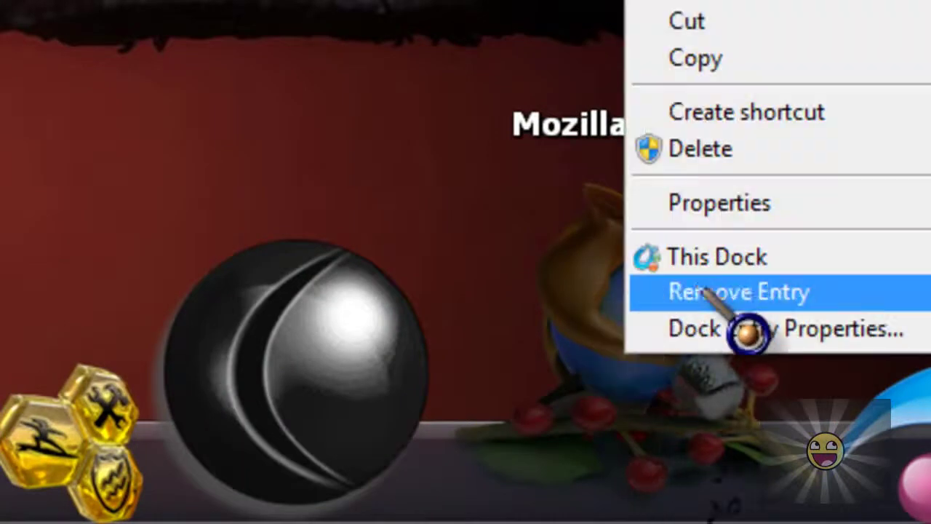
click(709, 329)
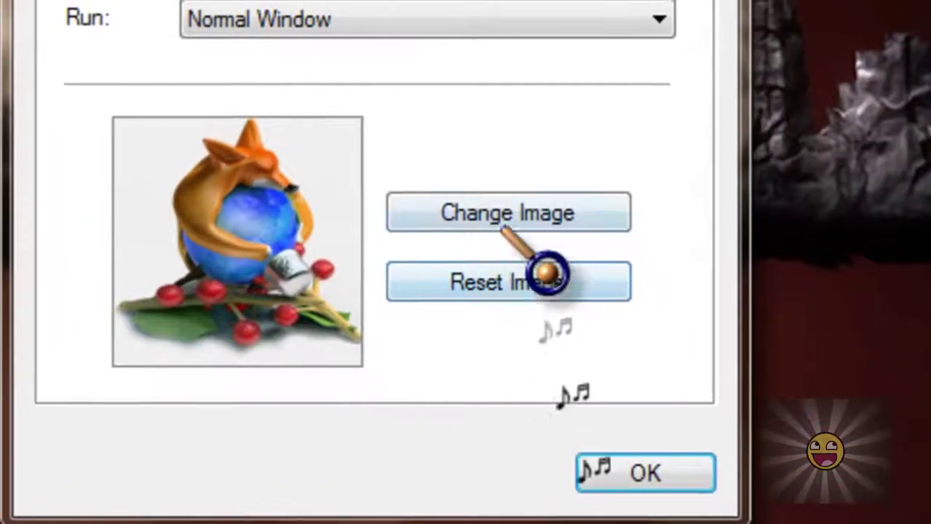
click(509, 218)
- Browse to the Iconos By Mrmusicadetodotipo folder on the desktop to find a new image for the Mozilla Firefox entry
click(80, 374)
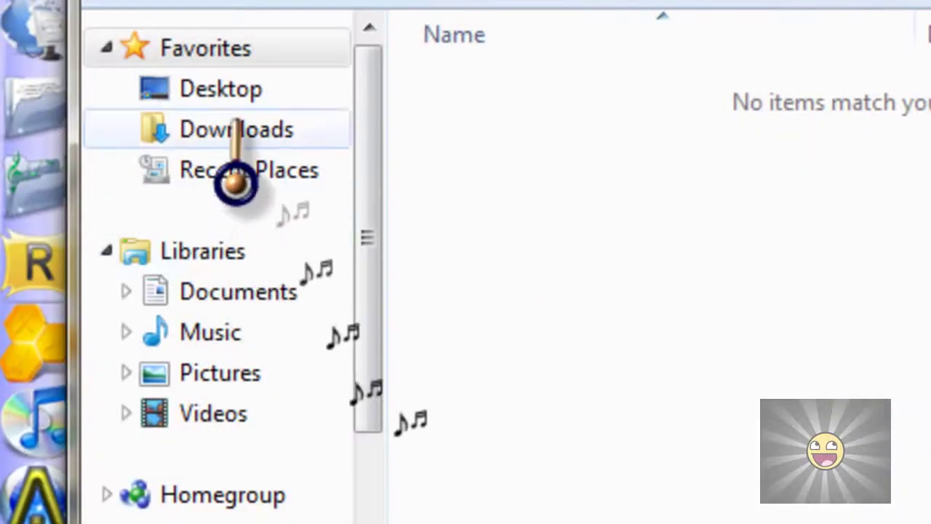
click(229, 87)
scroll(447, 291, down, 3)
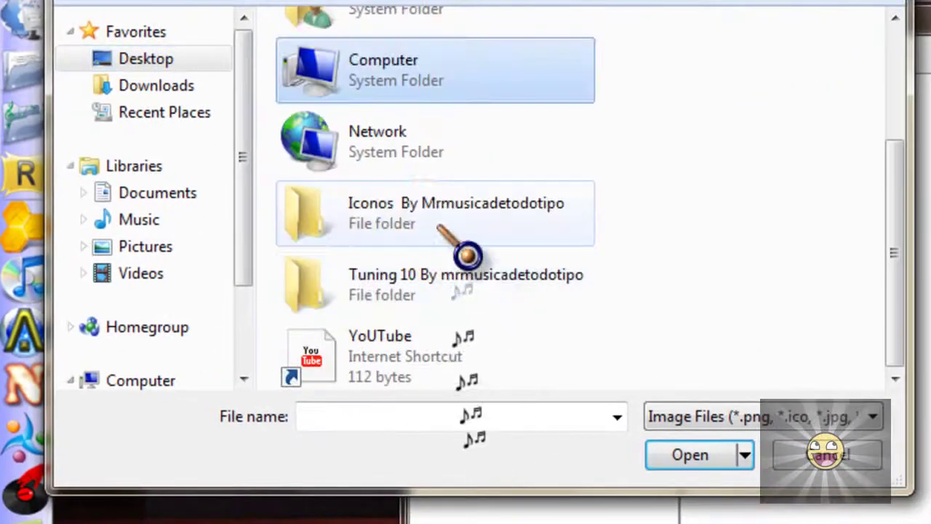
double_click(466, 241)
- Choose the firefox128x128 image as the Mozilla Firefox dock icon and confirm the entry properties
click(630, 160)
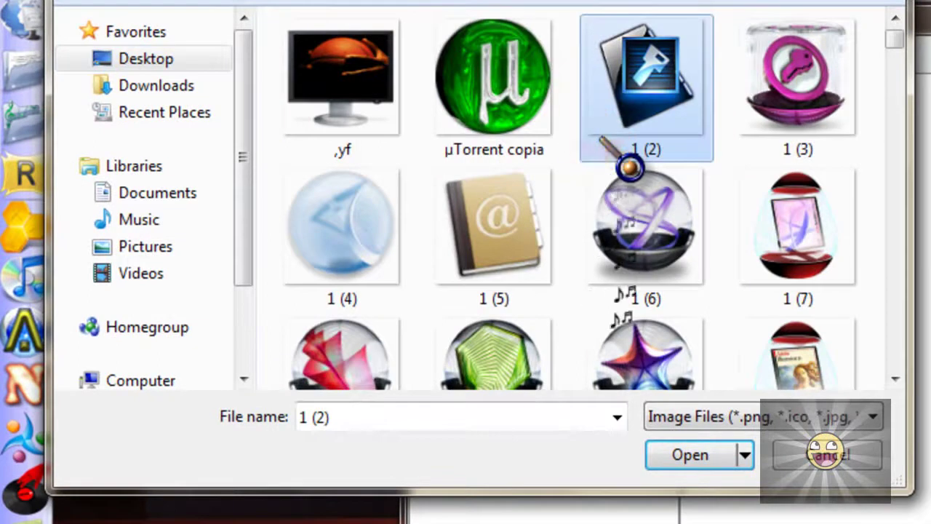
key(f)
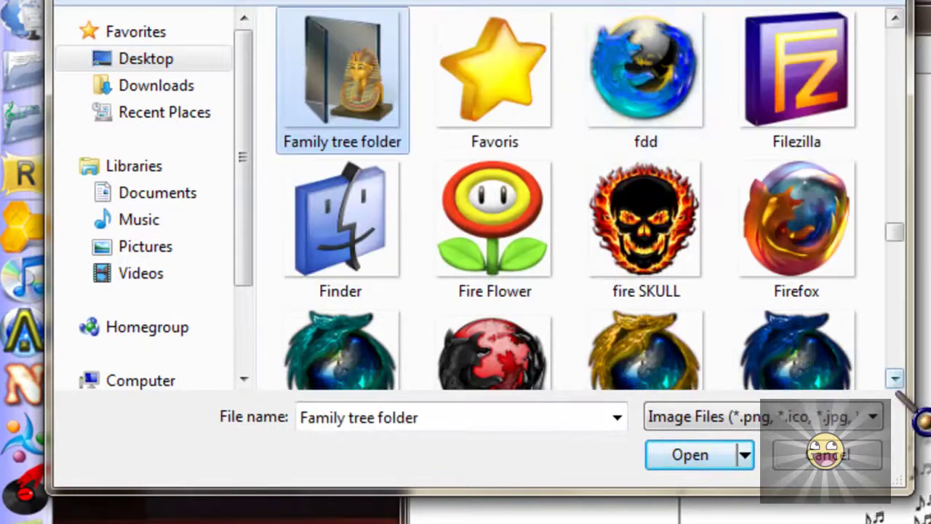
click(894, 379)
click(894, 377)
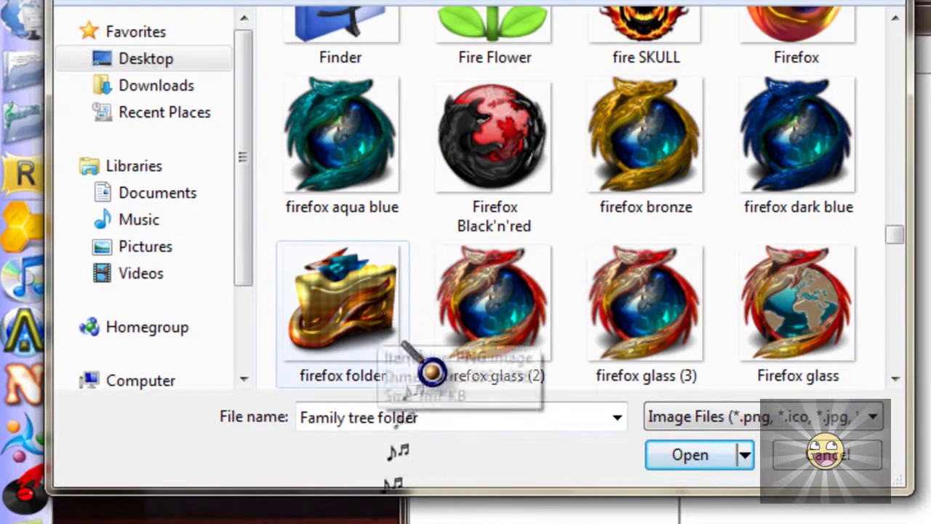
click(895, 379)
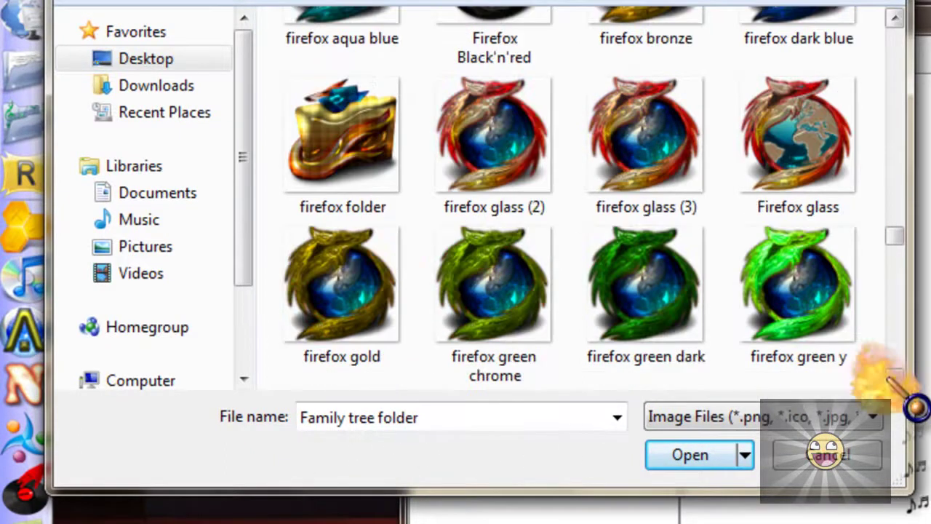
click(894, 378)
click(894, 378)
click(895, 378)
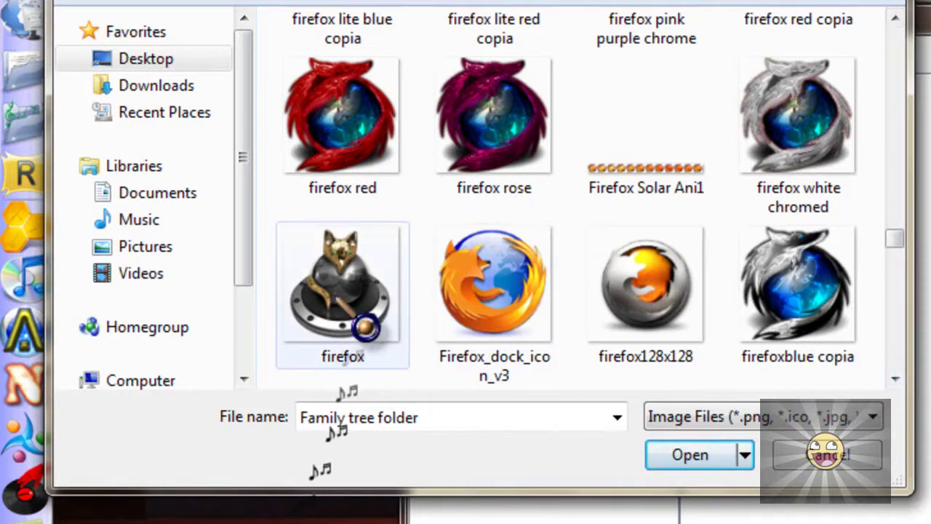
double_click(645, 320)
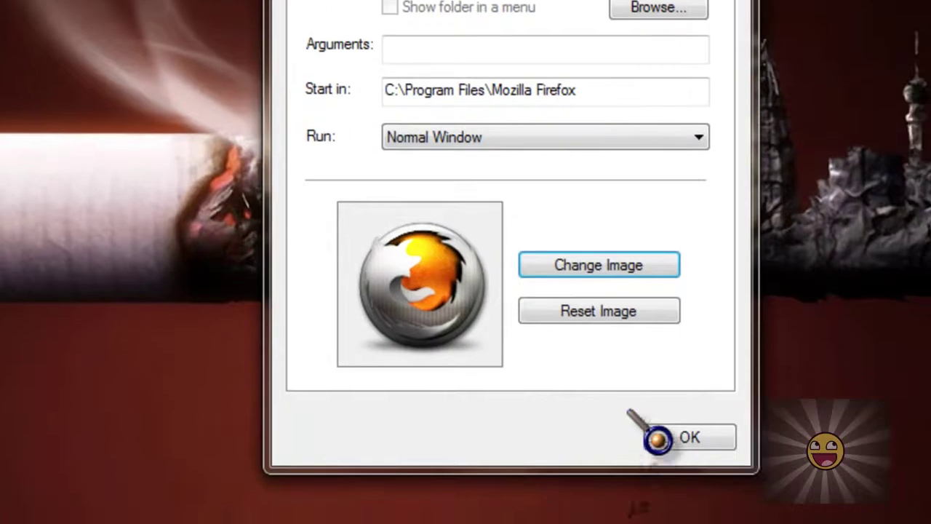
click(657, 438)
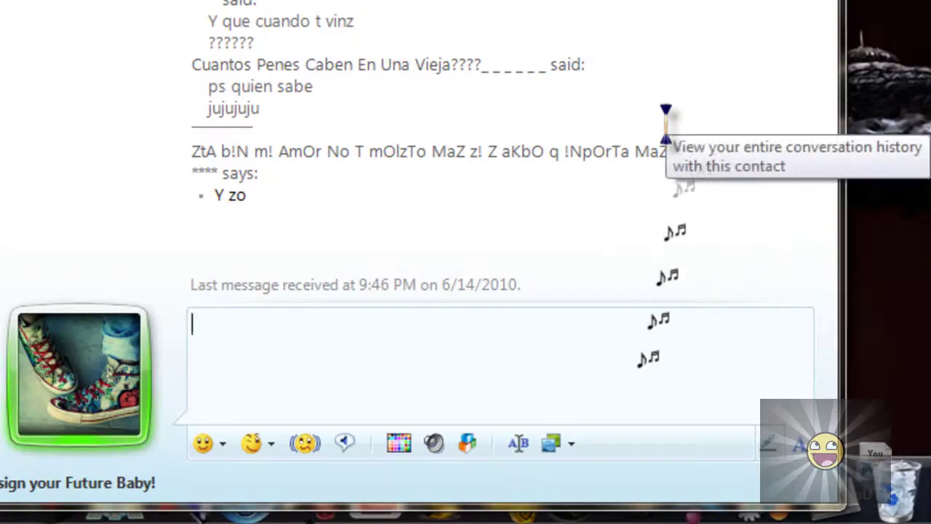
- Reply "ps... QUIEN SABE" in the Messenger conversation, followed by "jajaja"
text(ps...)
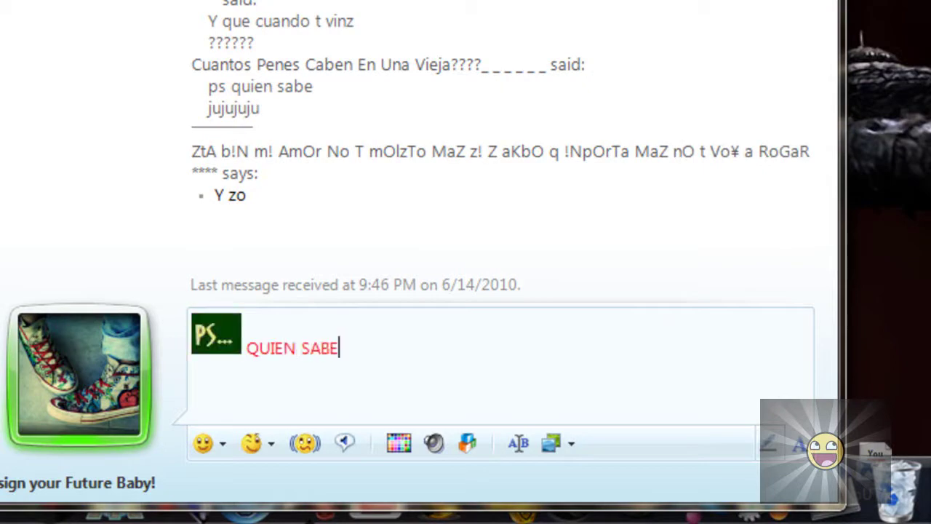
text( QUIEN SABE)
key(Return)
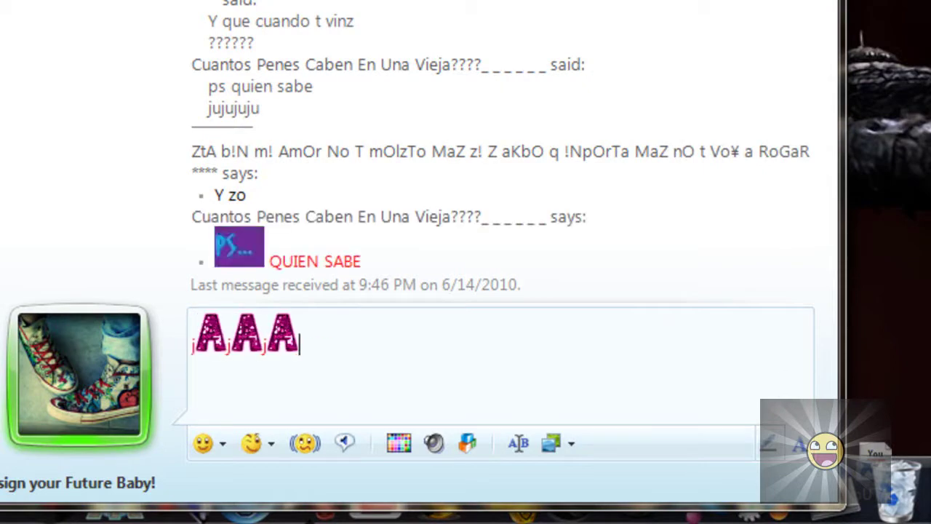
key(Return)
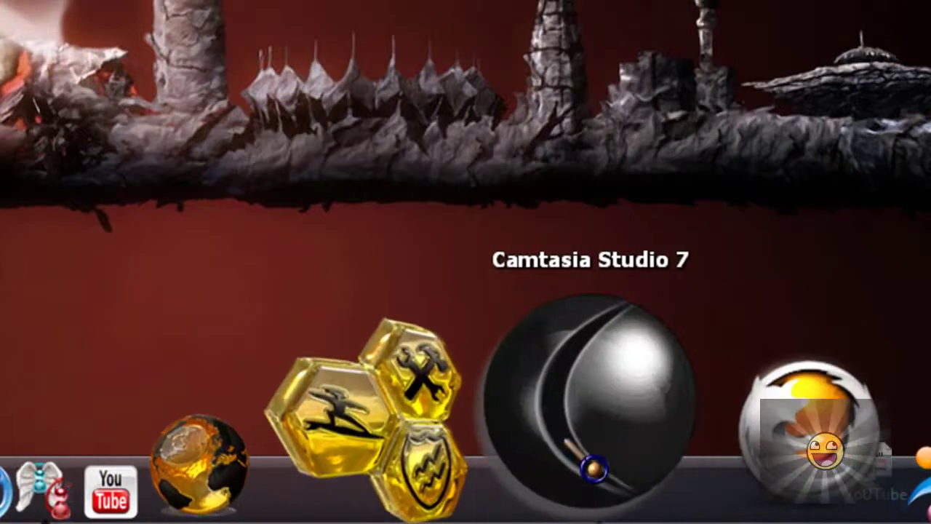
- Open the Camtasia Studio 7 dock entry's properties and browse to the desktop's Iconos By Mrmusicadetodotipo folder for a new image
right_click(598, 428)
click(598, 424)
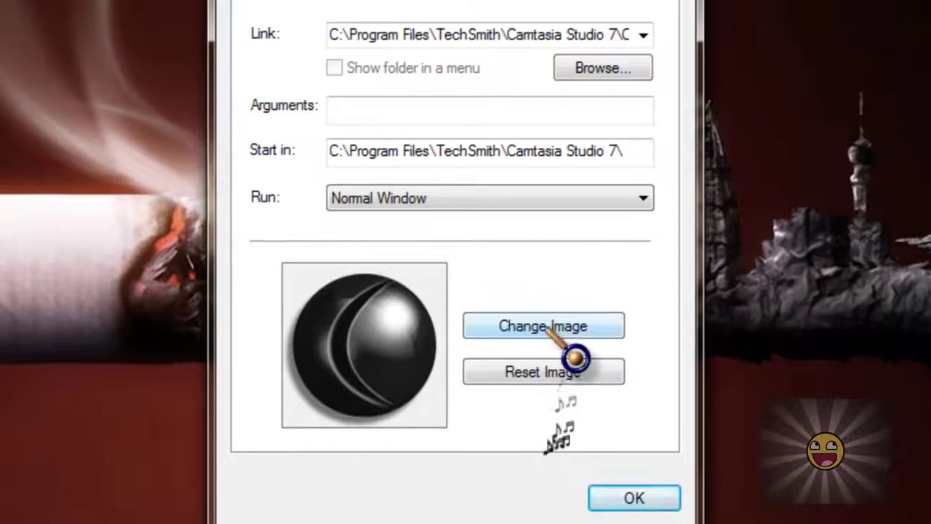
click(551, 333)
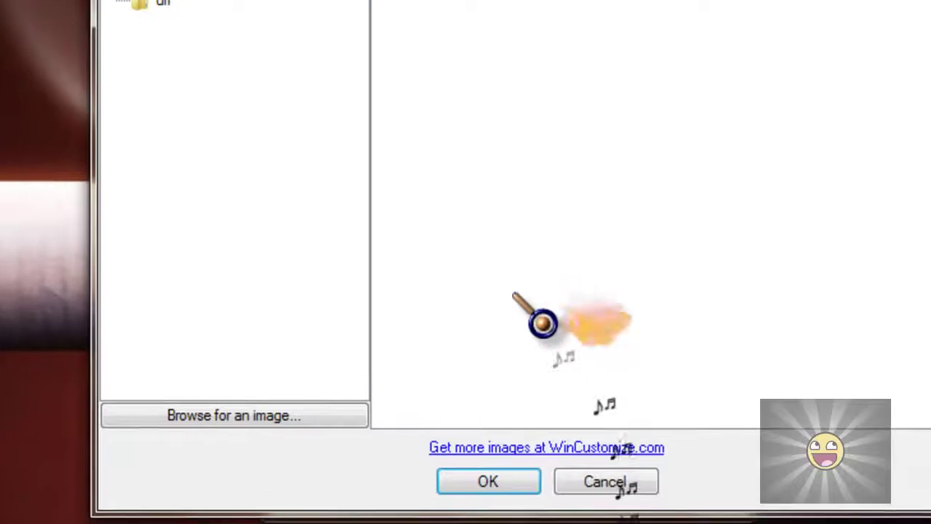
click(350, 472)
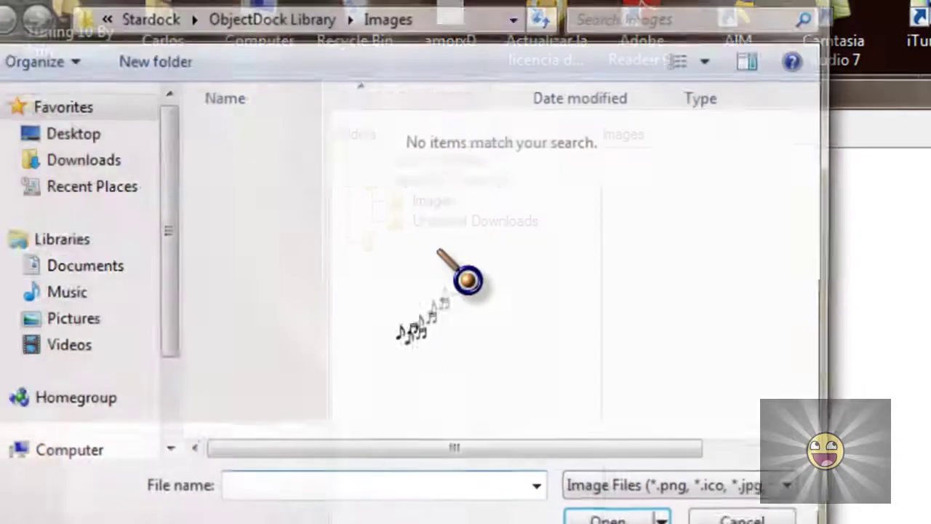
click(67, 133)
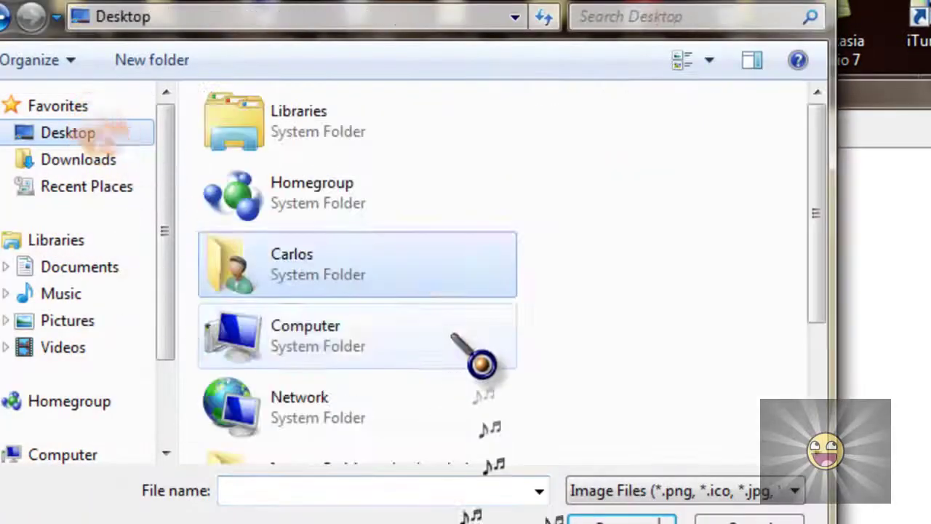
click(473, 359)
scroll(477, 359, down, 3)
double_click(430, 322)
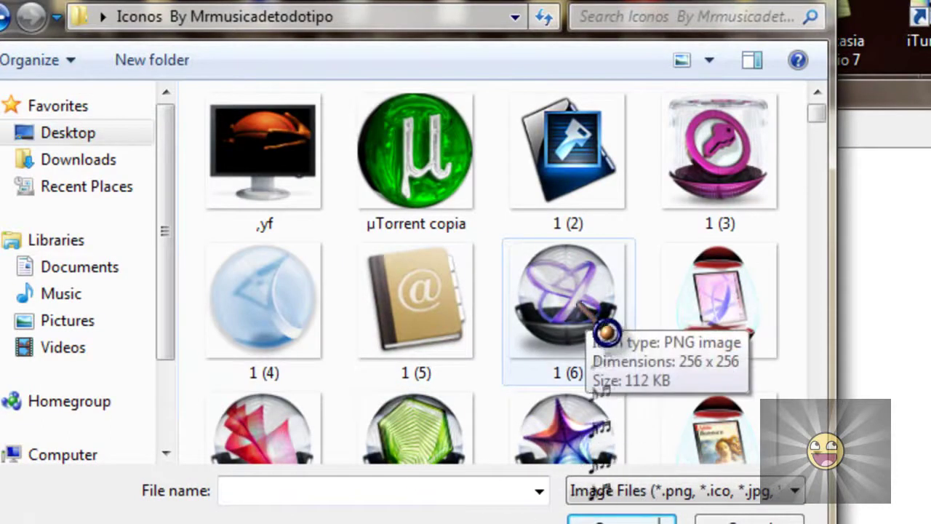
- Choose the CamTasia video camera image as the Camtasia Studio 7 dock icon and confirm the entry properties
click(606, 333)
key(c)
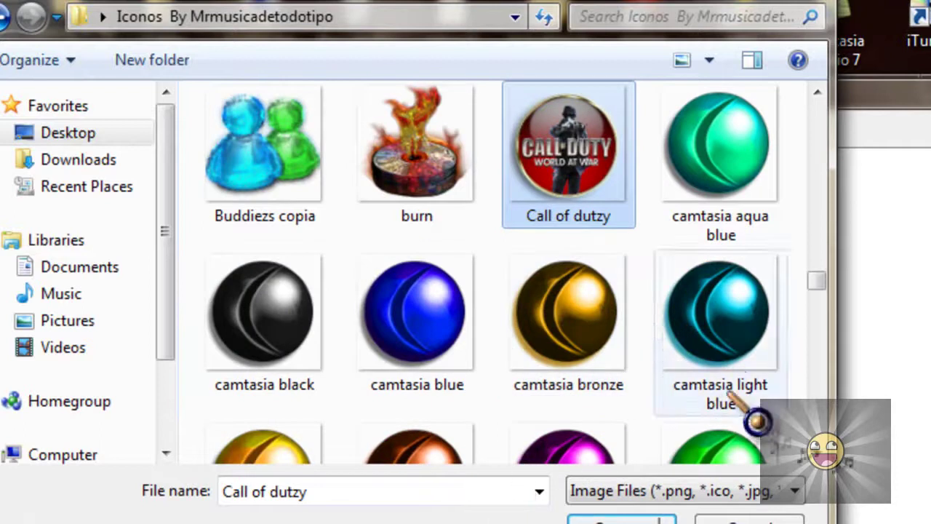
scroll(848, 480, down, 2)
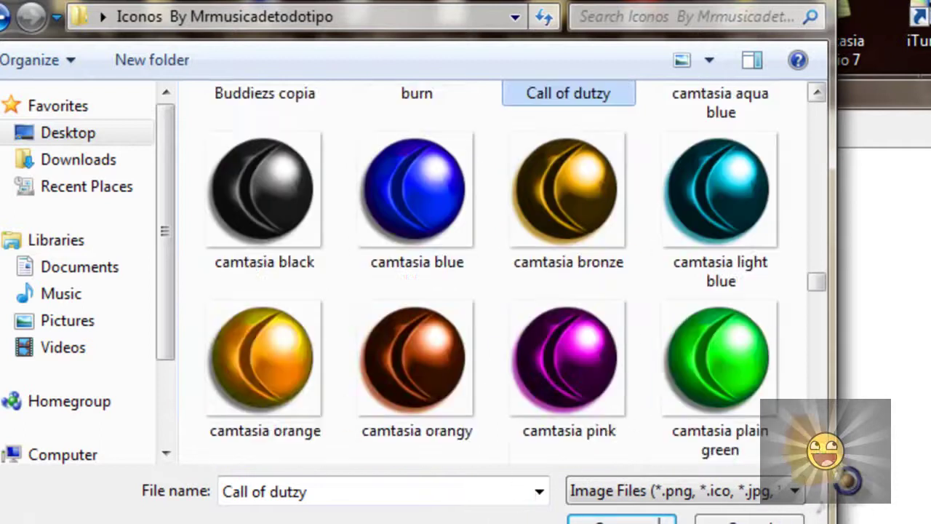
scroll(848, 480, down, 1)
scroll(847, 480, down, 1)
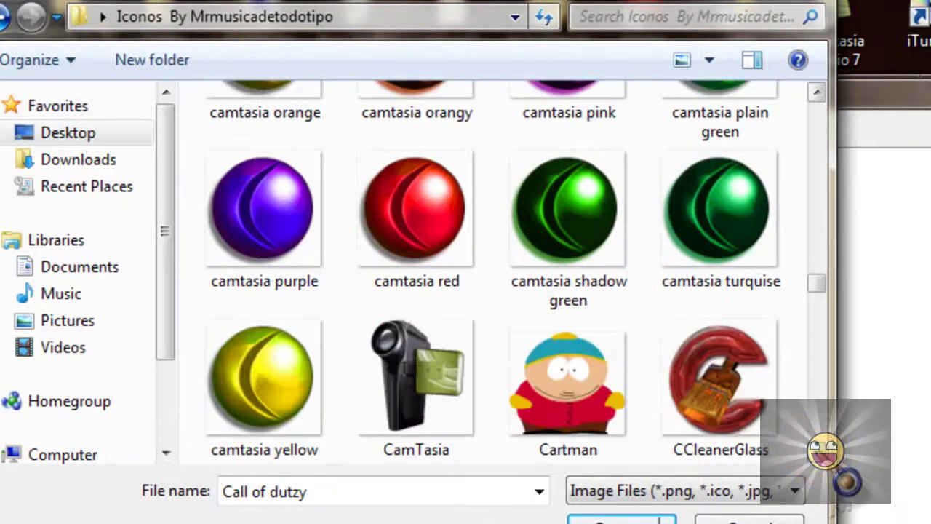
double_click(436, 411)
click(622, 402)
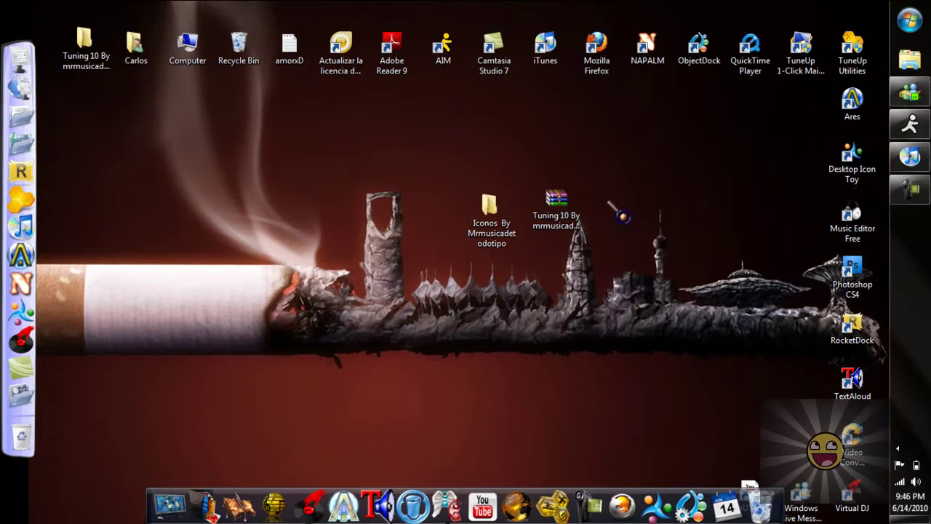
drag(646, 155, 496, 256)
click(443, 275)
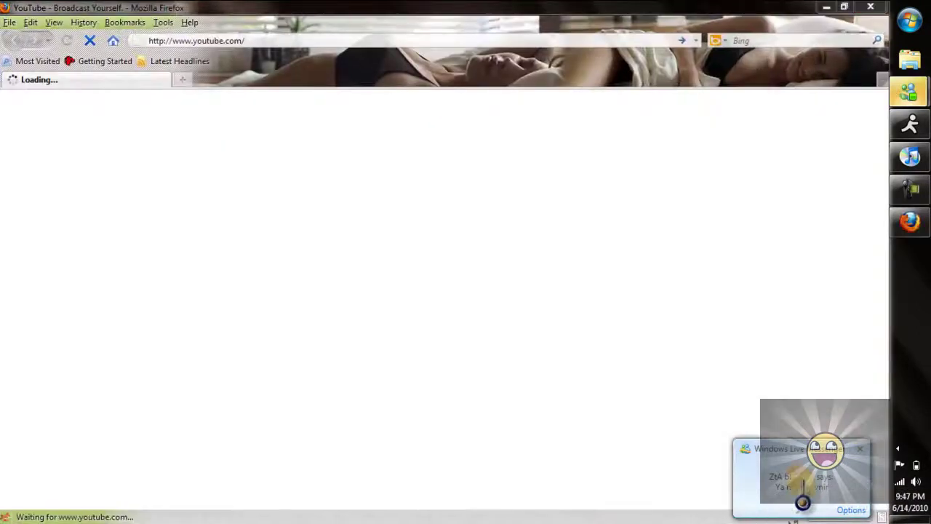
- Answer the new Messenger message with "Si pr diCE LA JEFA" and "K EN 2 ANOS", and close the chat
click(800, 494)
text(Si pr diCE LA JEFA)
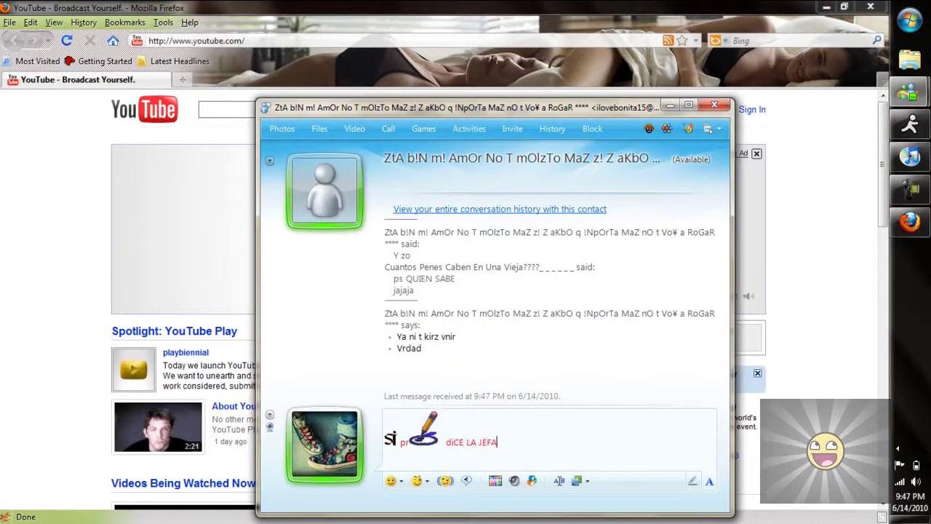
key(Return)
text(K EN ANOS)
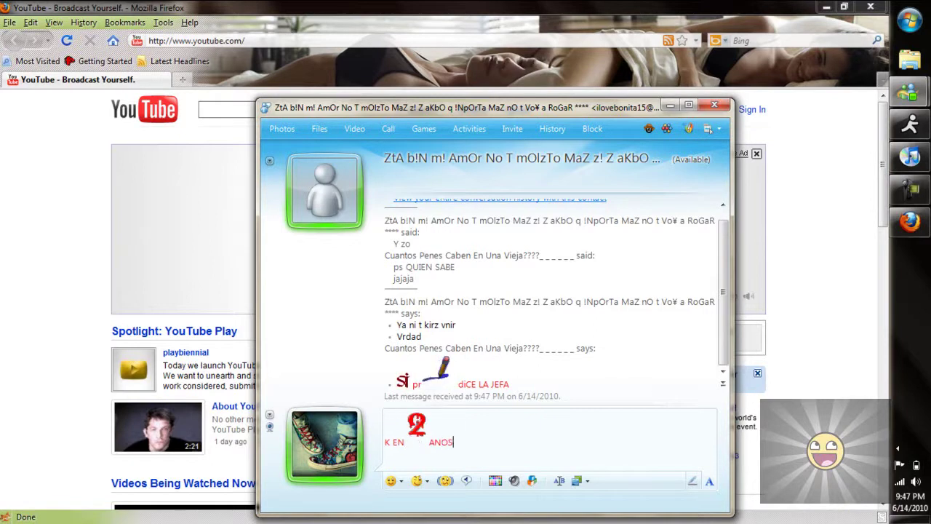
key(Return)
text(x)
key(alt+F4)
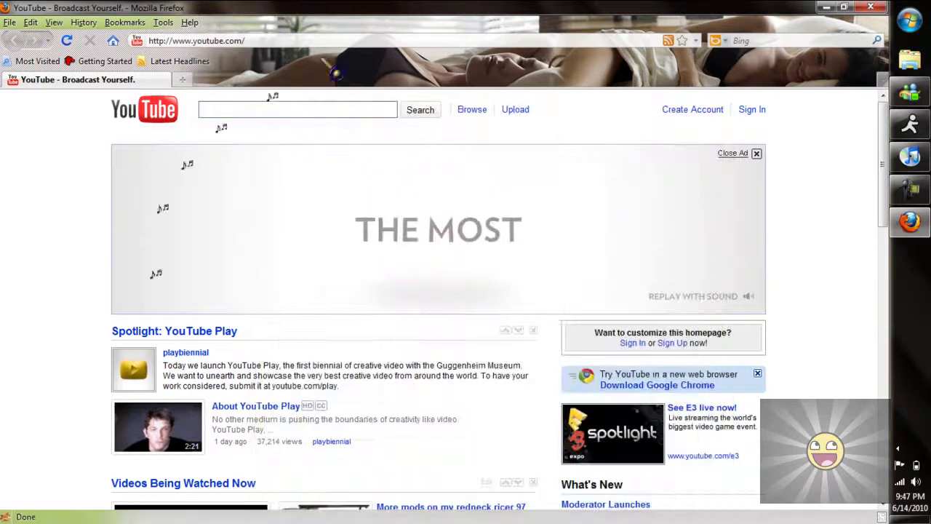
- Look over the uploads on MrMusicaDeTodoTipo's YouTube channel in Firefox and return to the desktop
click(322, 41)
text(mr)
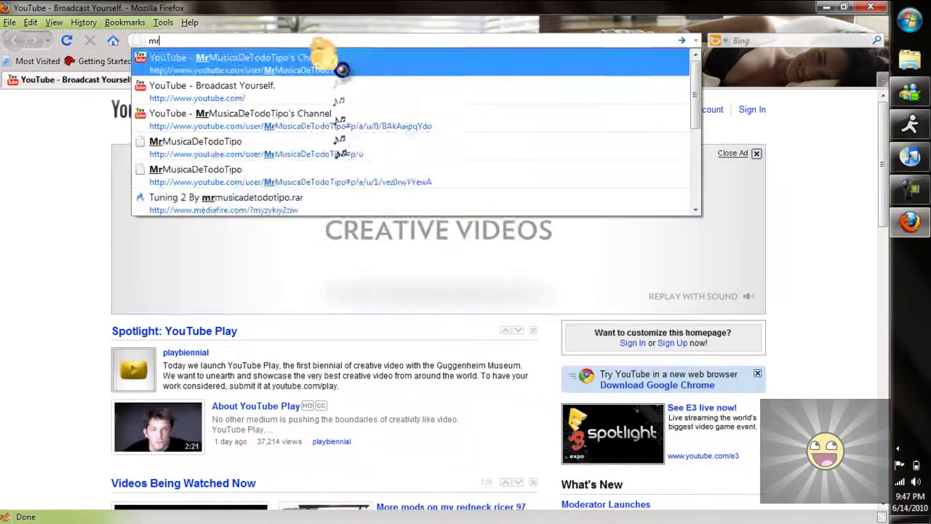
click(342, 70)
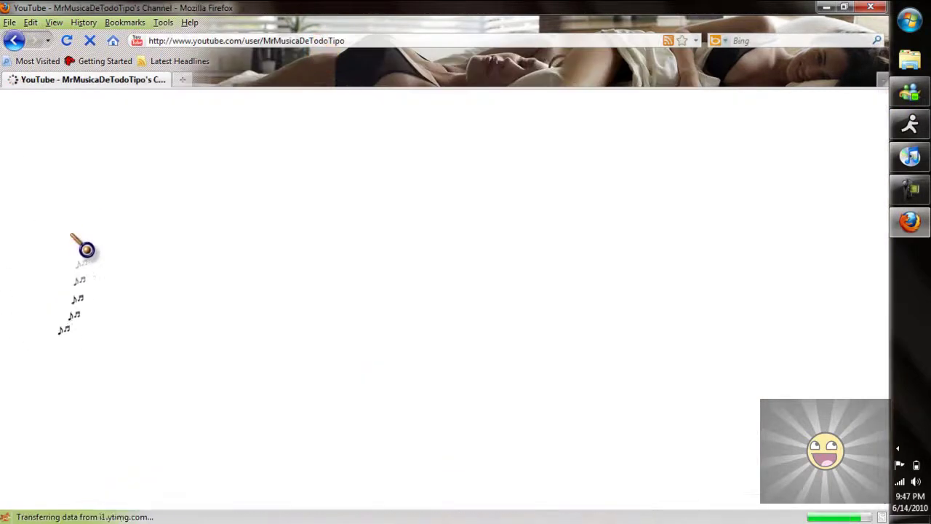
scroll(62, 267, down, 7)
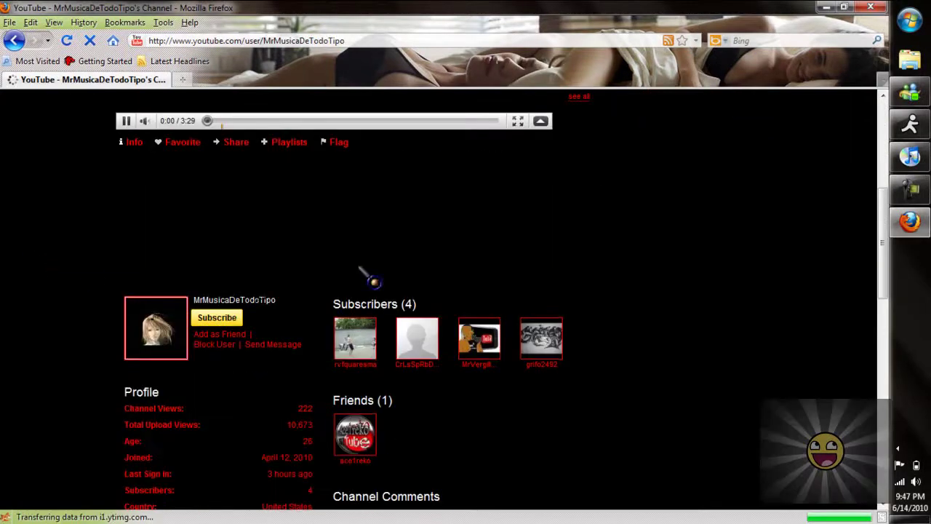
scroll(391, 303, up, 5)
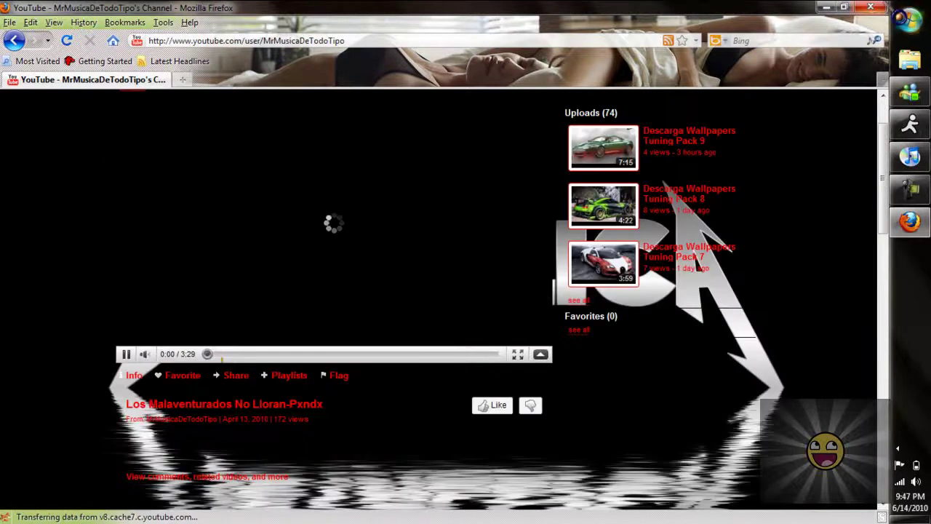
key(super+d)
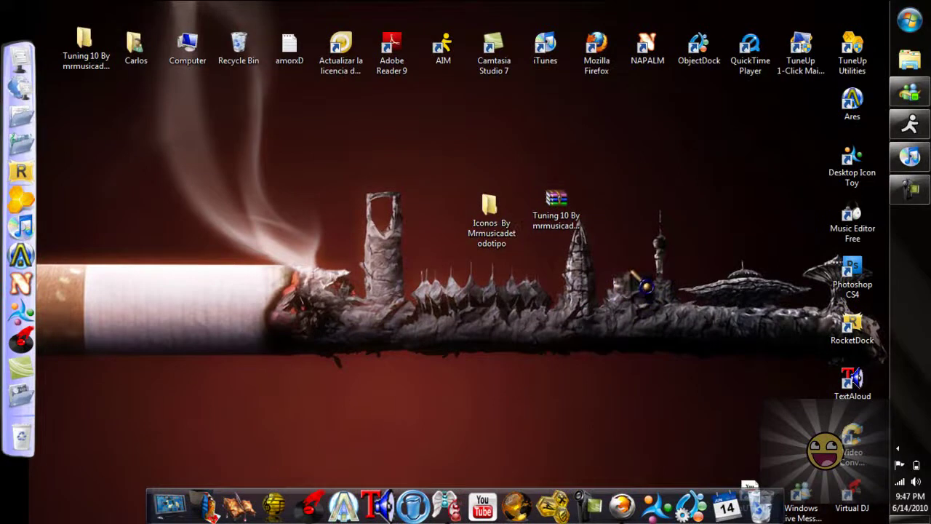